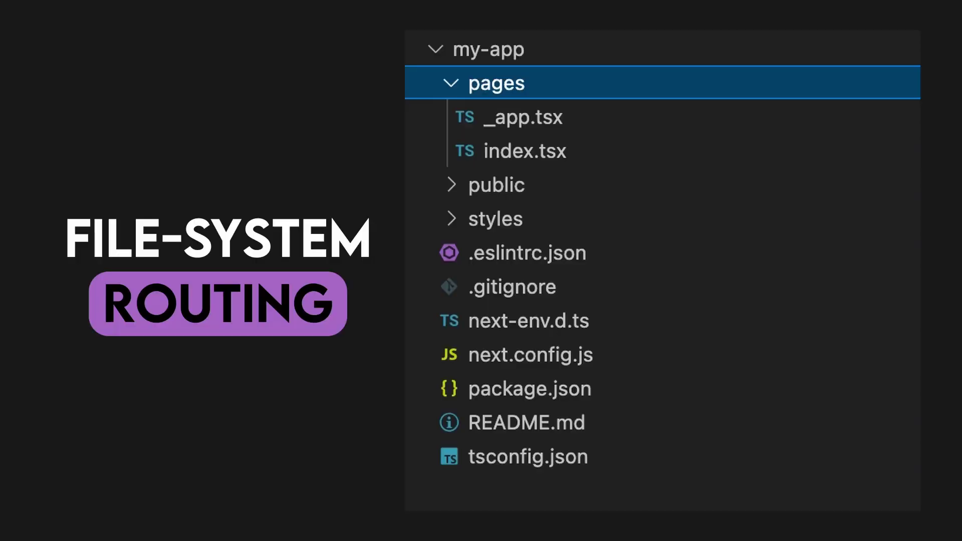
pyautogui.write('po')
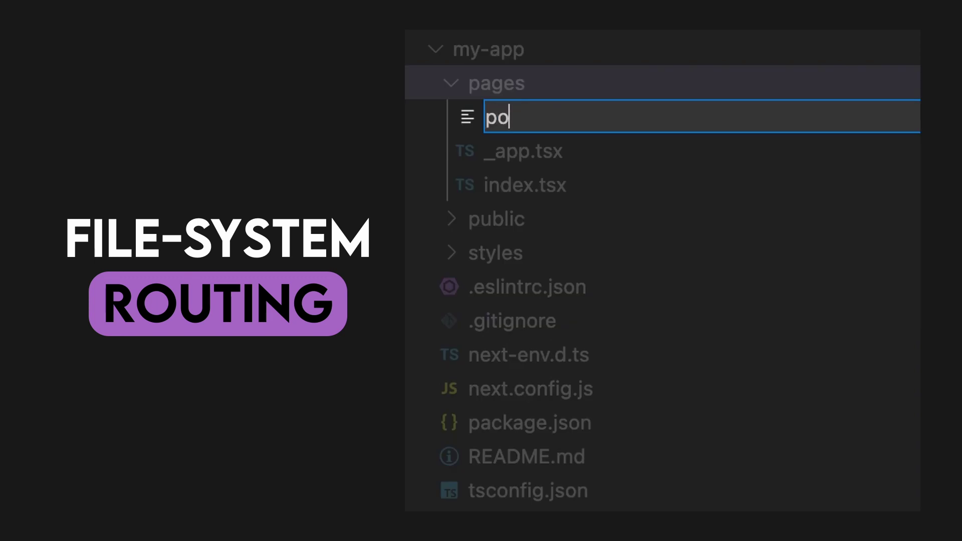
pyautogui.write('st.tsx')
# Create the post.tsx file in the pages folder.
pyautogui.press('Return')
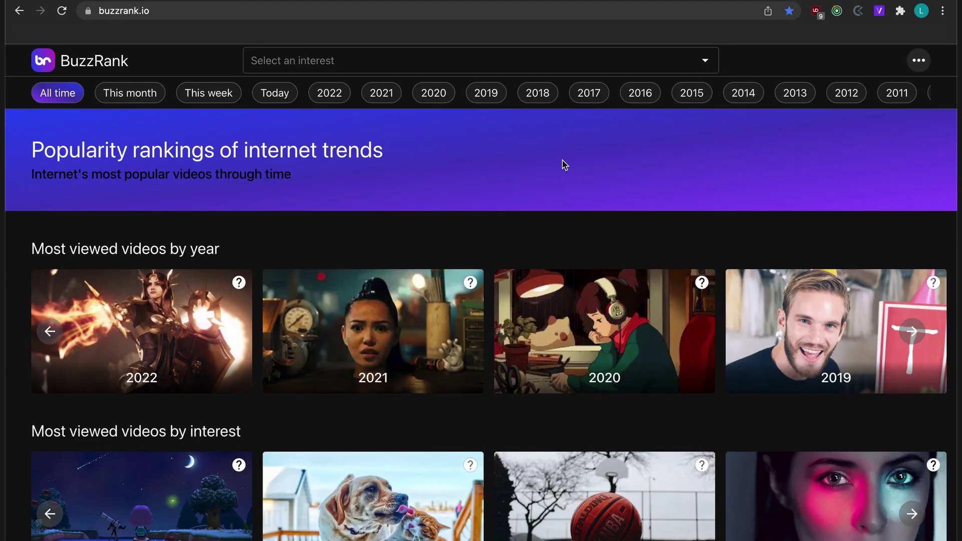
pyautogui.scroll(-3, 564, 165)
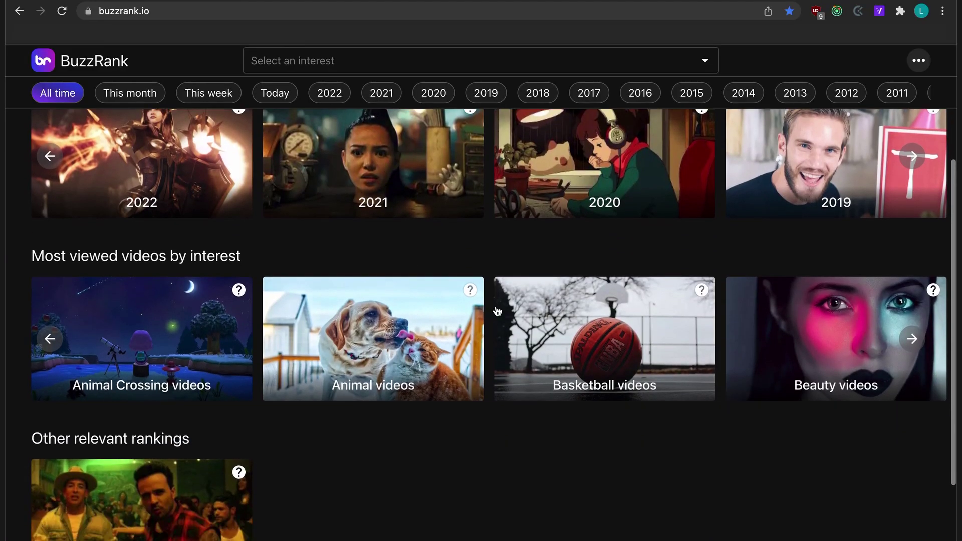
pyautogui.hscroll(5, 476, 346)
pyautogui.hscroll(6, 477, 346)
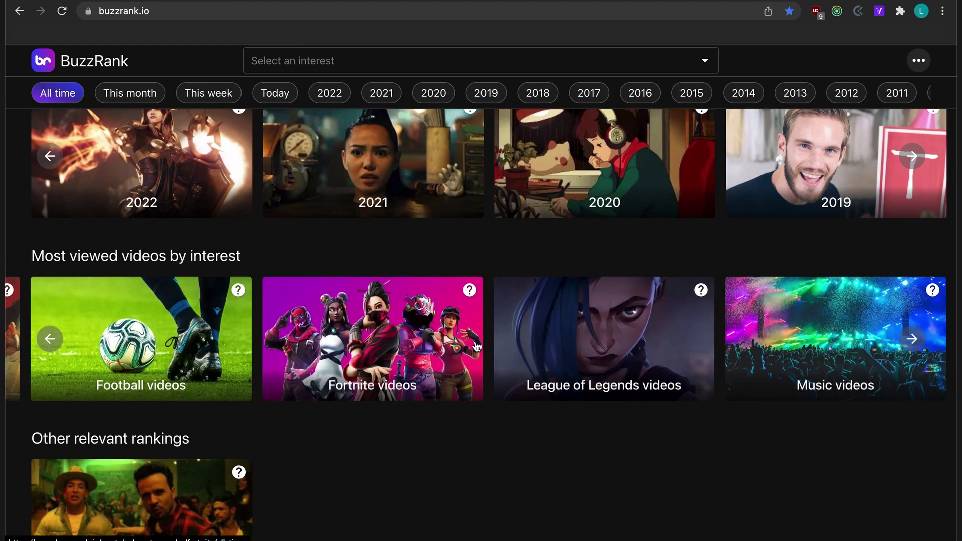
# Open the Music videos ranking and filter it to 2011, then 2015.
pyautogui.click(537, 336)
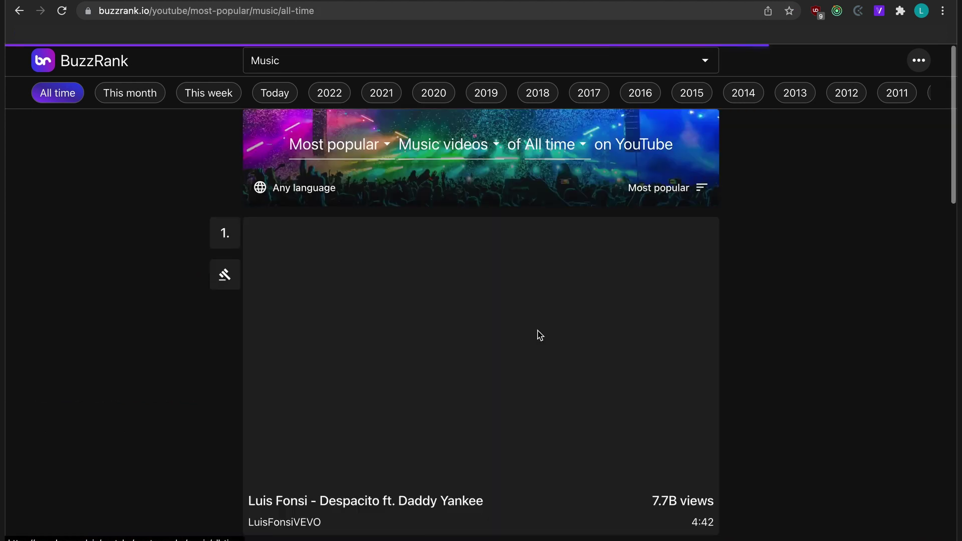
pyautogui.scroll(-5, 778, 280)
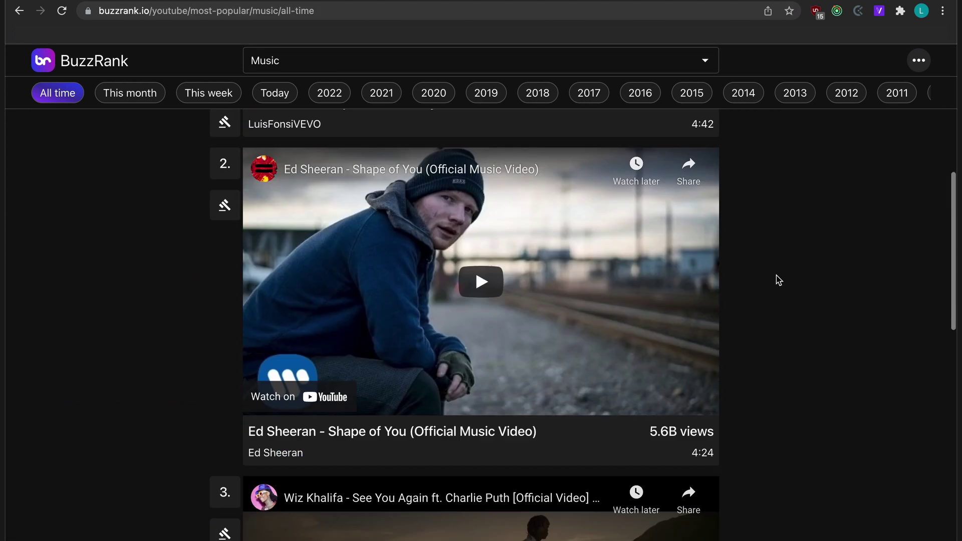
pyautogui.scroll(-5, 778, 279)
pyautogui.scroll(-3, 778, 279)
pyautogui.scroll(-5, 778, 280)
pyautogui.scroll(-1, 779, 280)
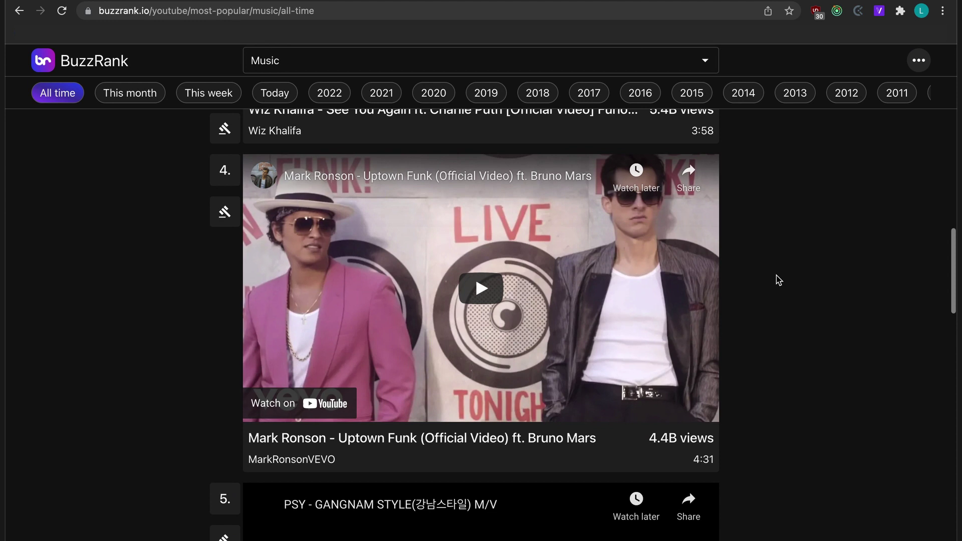
pyautogui.scroll(-4, 778, 279)
pyautogui.scroll(-3, 778, 280)
pyautogui.scroll(-5, 778, 280)
pyautogui.scroll(-4, 778, 280)
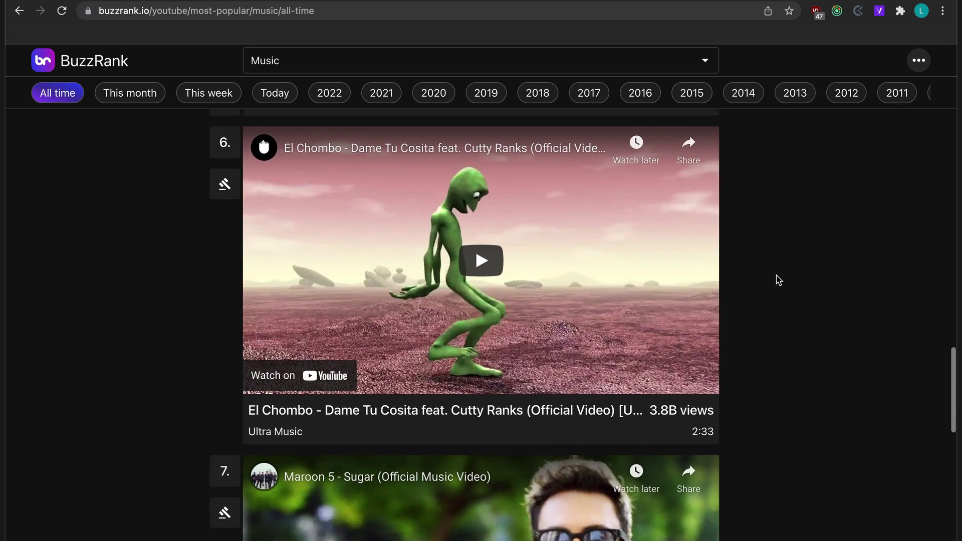
pyautogui.click(896, 95)
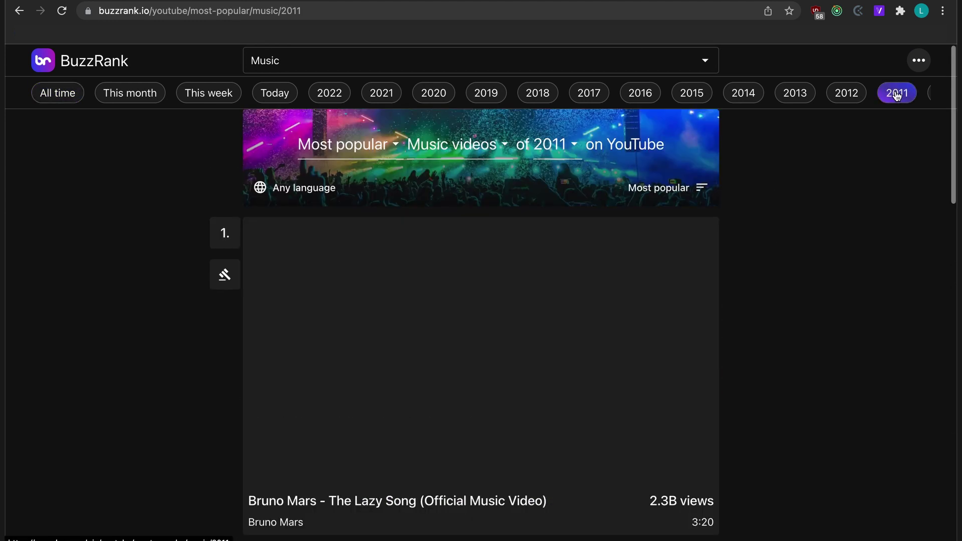
pyautogui.click(688, 94)
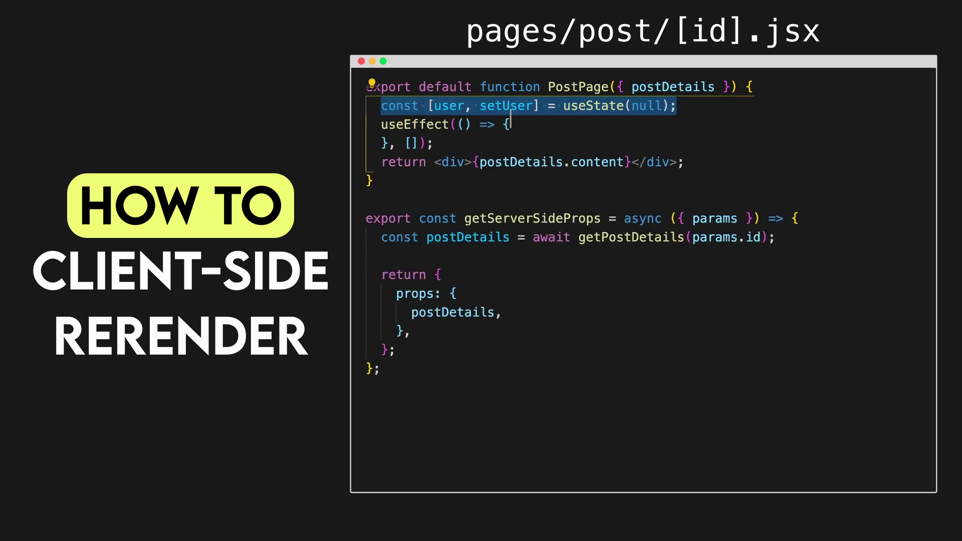
# Paste the setUser(await getUser()) line and the {user.name} output into PostPage.
pyautogui.write('setUser(await getUser());')
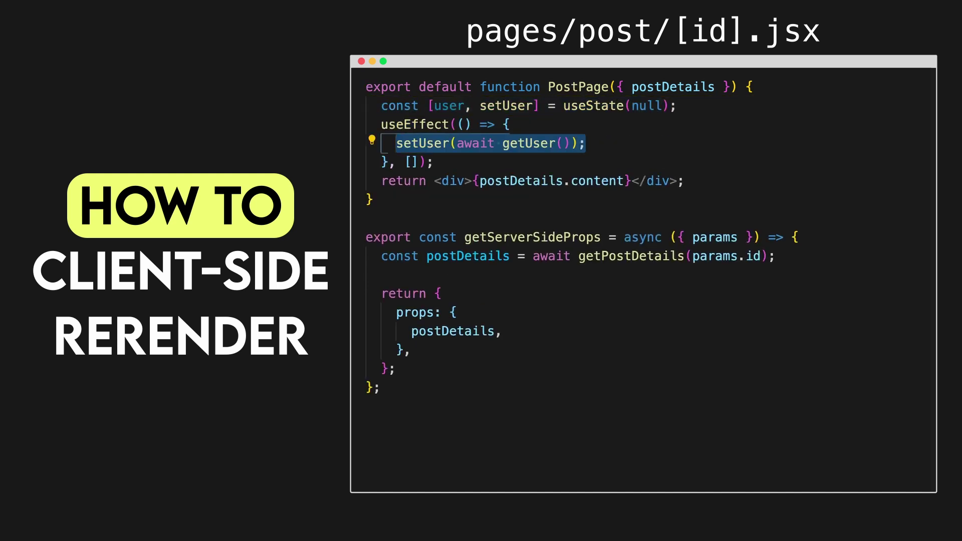
pyautogui.write('- {user.name}')
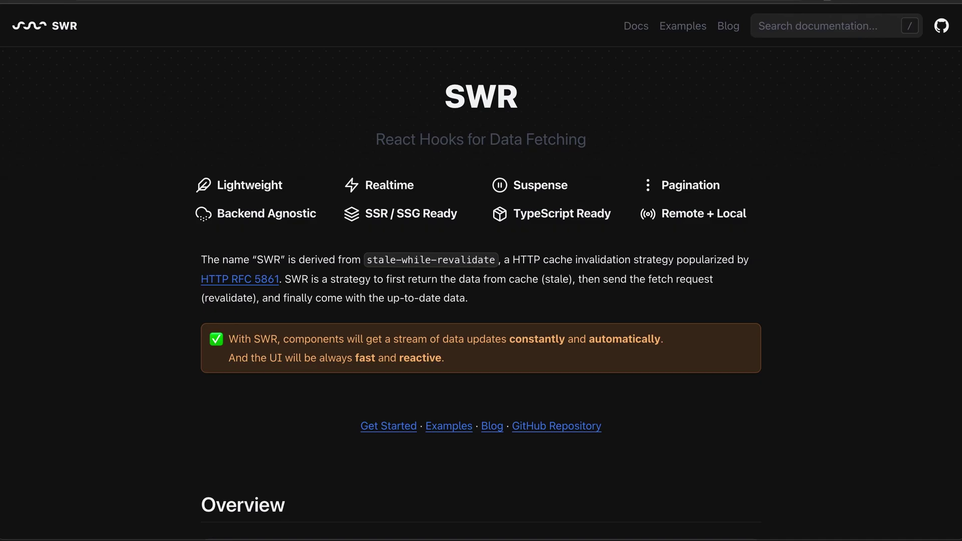
pyautogui.scroll(-5, 481, 301)
pyautogui.scroll(-3, 482, 301)
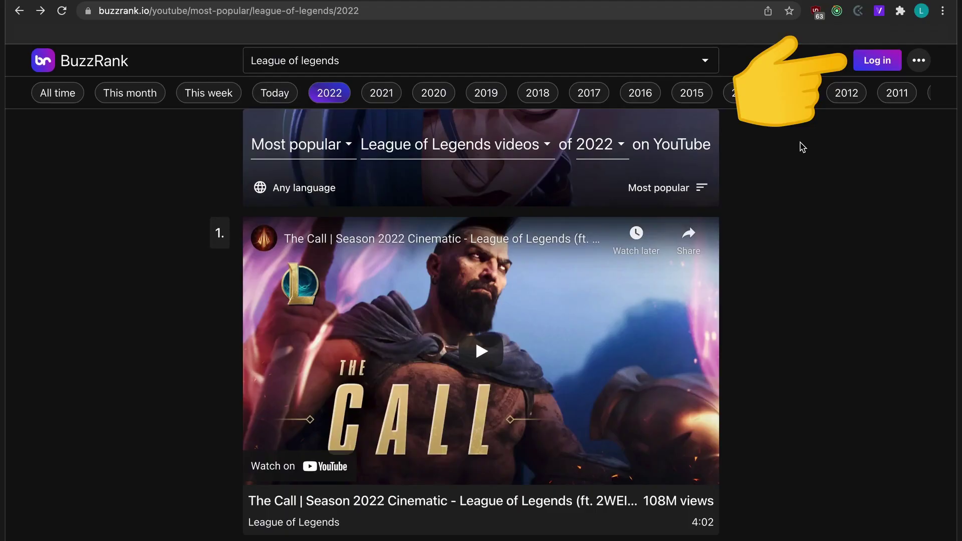
# Log in to BuzzRank with Google, choose the account, and open the ••• account menu.
pyautogui.click(876, 70)
pyautogui.click(543, 249)
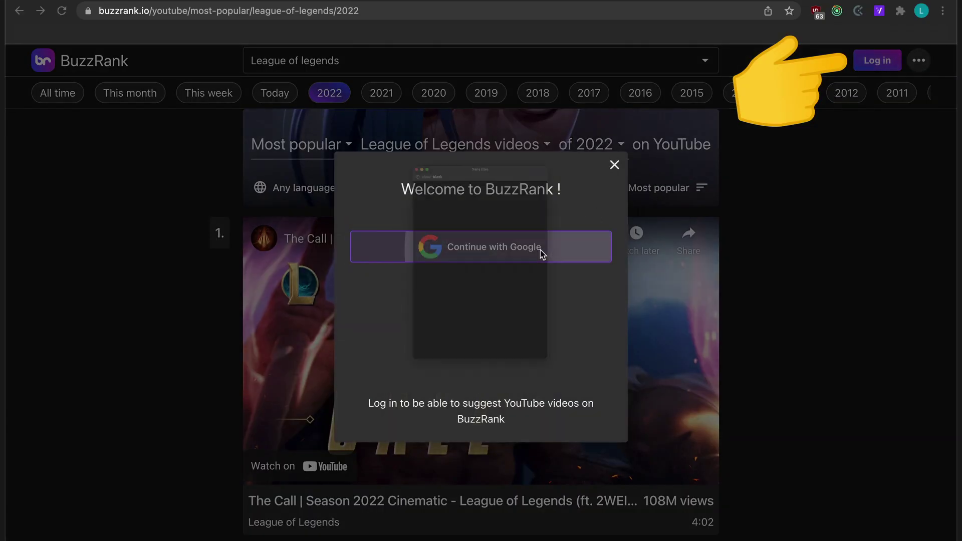
pyautogui.click(422, 196)
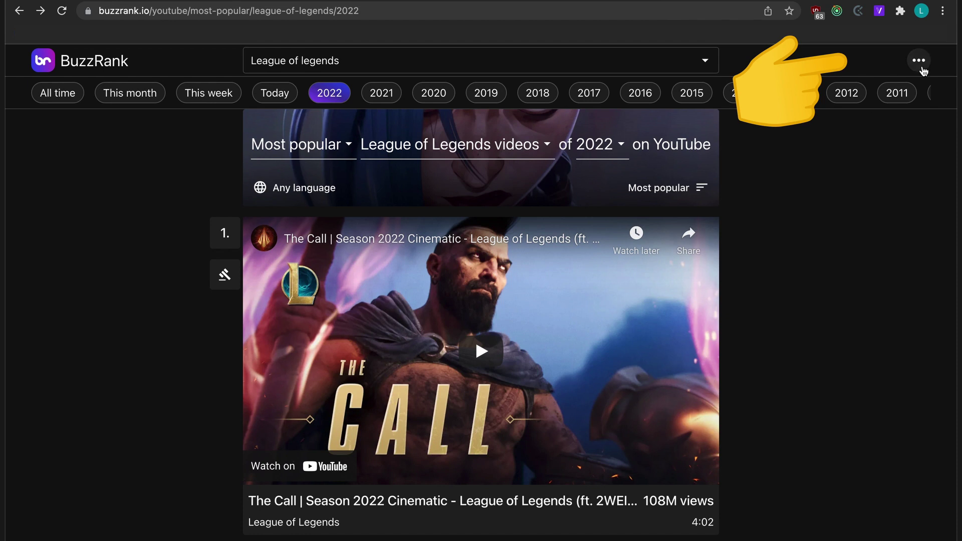
pyautogui.click(919, 61)
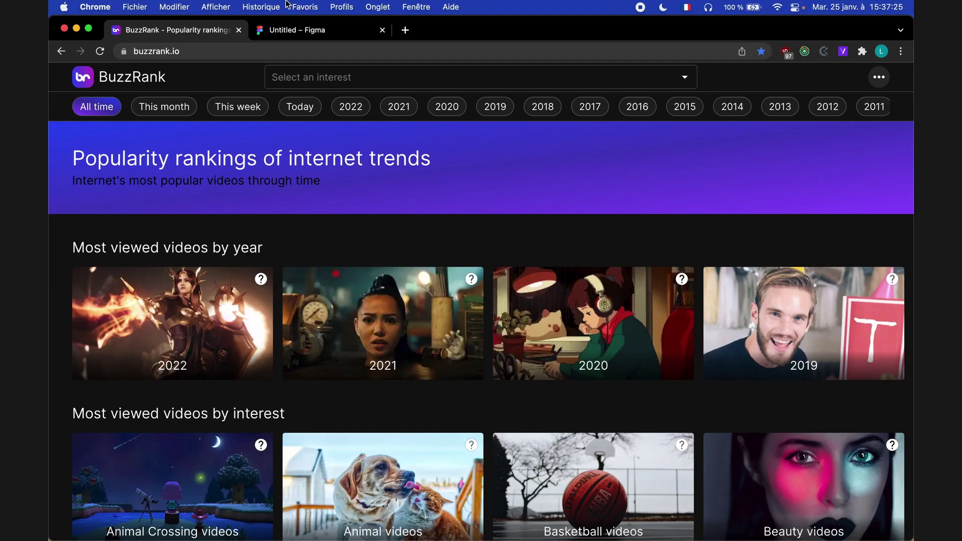
# Open the 2022 most popular videos card, then switch the year to 2020 and 2019.
pyautogui.click(197, 301)
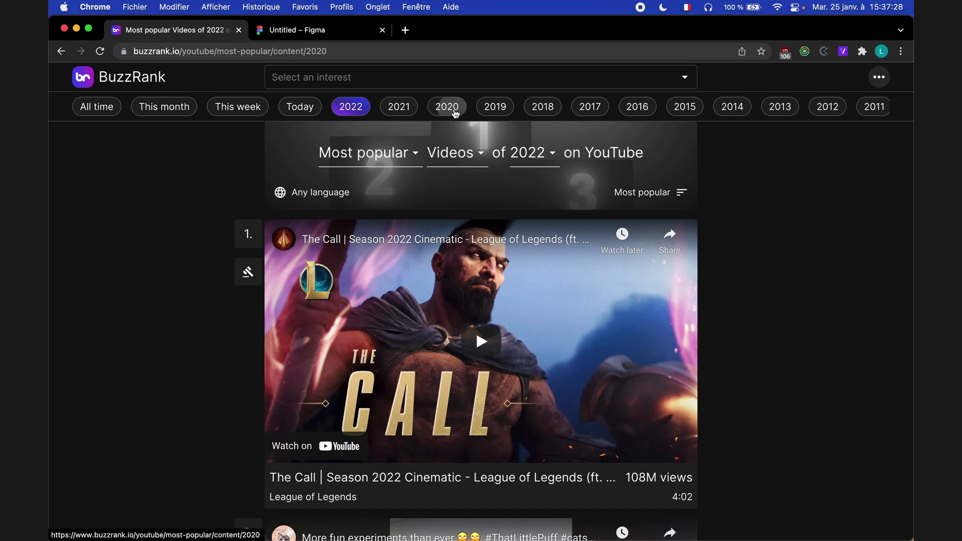
pyautogui.click(447, 106)
pyautogui.click(495, 106)
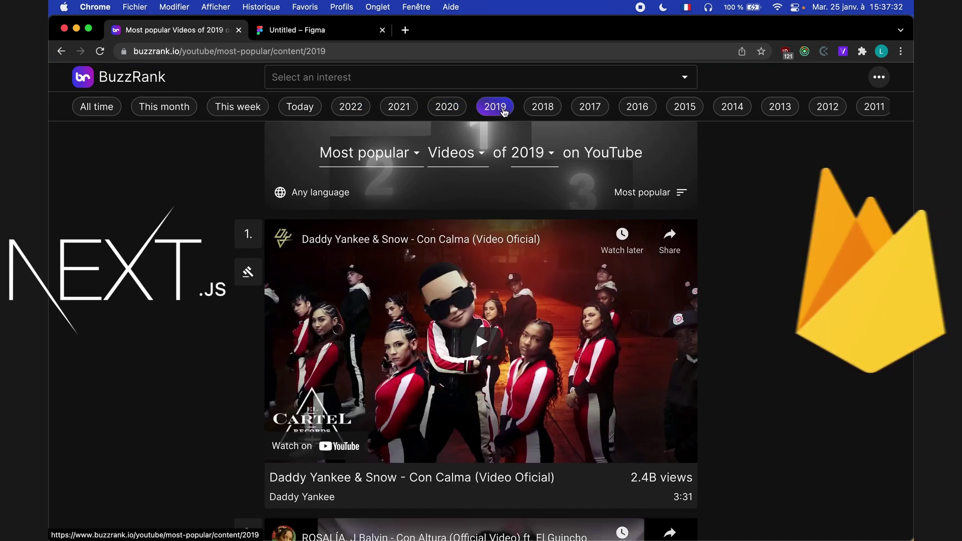